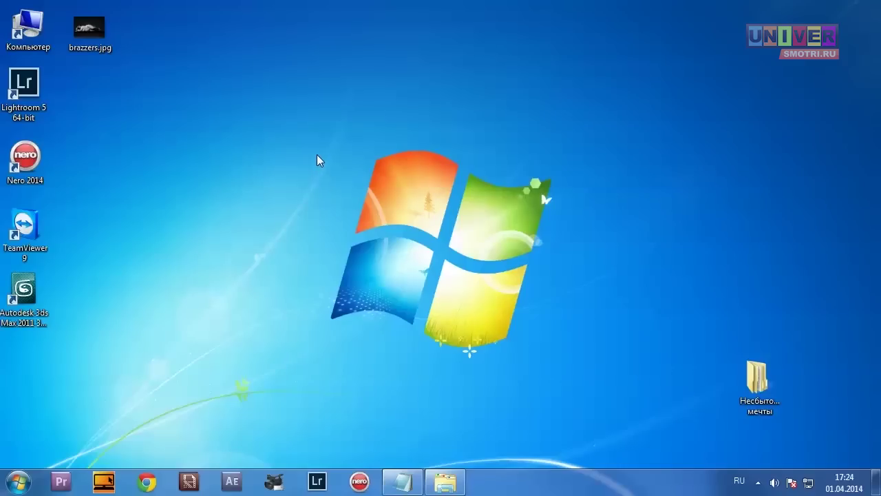
Open Porsh.jpg from Несбыточные мечты\Автомобили in Paint and zoom out to 25%.
{"action": "mouse_move", "coordinate": [316, 154]}
{"action": "left_mouse_down"}
{"action": "mouse_move", "coordinate": [557, 349]}
{"action": "mouse_move", "coordinate": [420, 152]}
{"action": "mouse_move", "coordinate": [326, 150]}
{"action": "mouse_move", "coordinate": [456, 251]}
{"action": "mouse_move", "coordinate": [525, 339]}
{"action": "mouse_move", "coordinate": [554, 352]}
{"action": "mouse_move", "coordinate": [357, 134]}
{"action": "mouse_move", "coordinate": [331, 145]}
{"action": "left_mouse_up"}
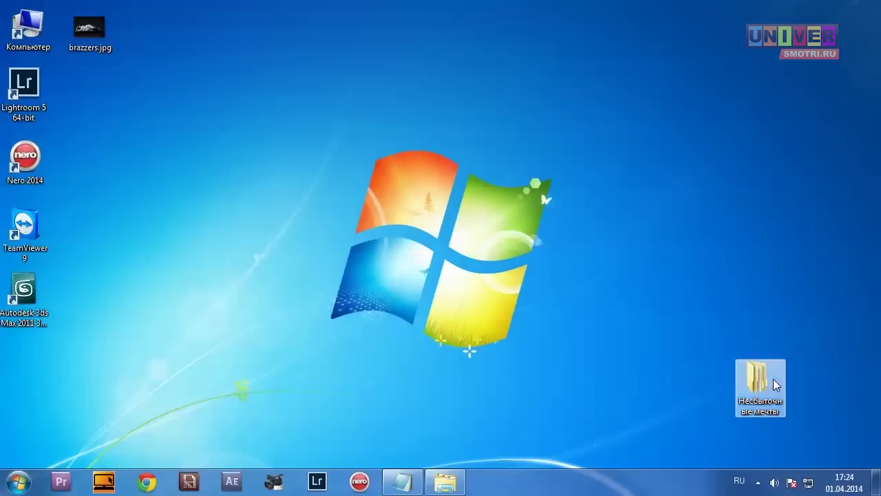
{"action": "double_click", "coordinate": [775, 384]}
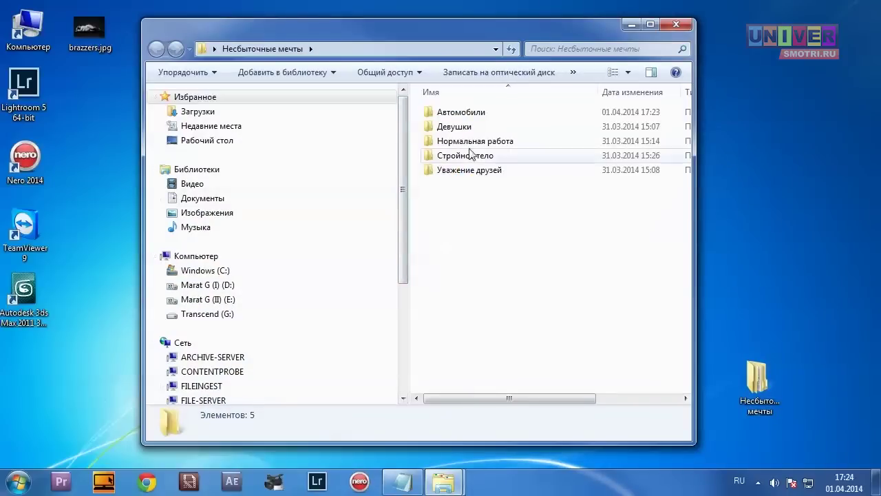
{"action": "double_click", "coordinate": [468, 113]}
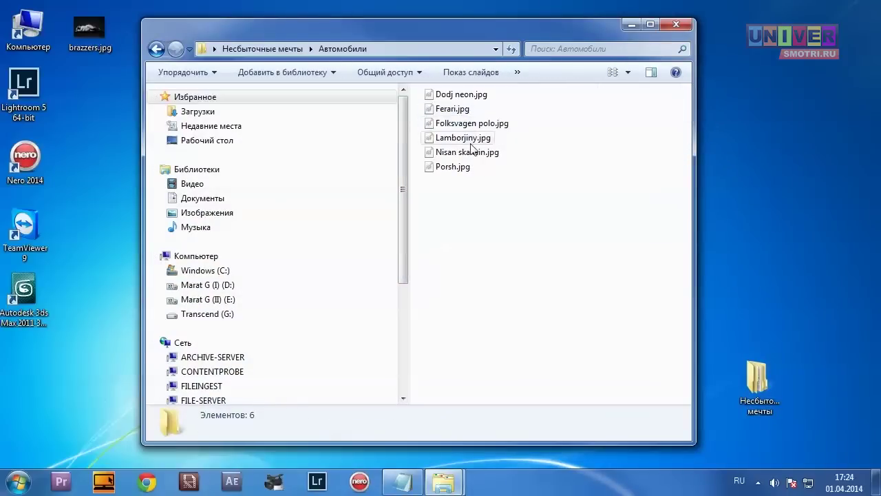
{"action": "double_click", "coordinate": [471, 171]}
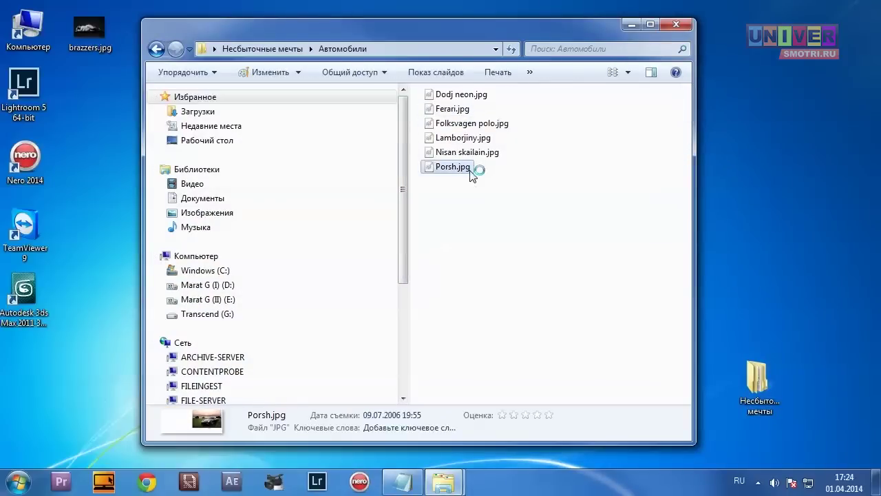
{"action": "scroll", "coordinate": [470, 170], "scroll_direction": "down", "scroll_amount": 2}
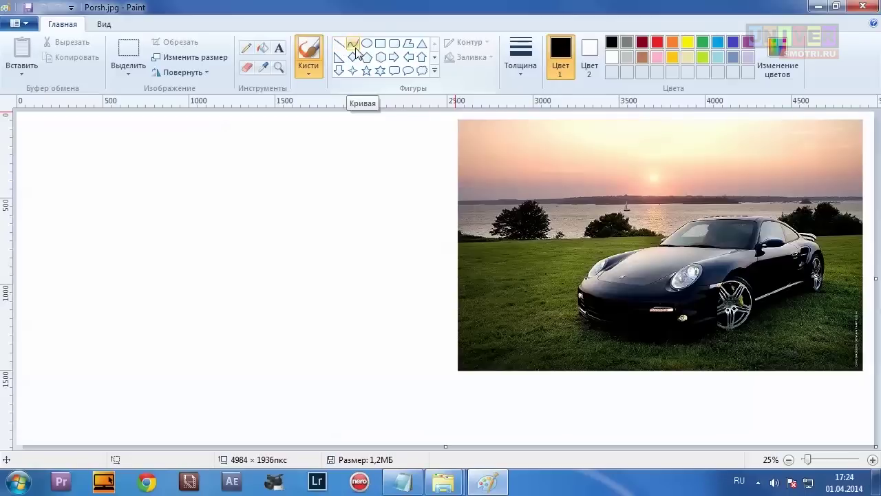
Draw two bent black curves on the white canvas beneath the car photo.
{"action": "left_click", "coordinate": [356, 48]}
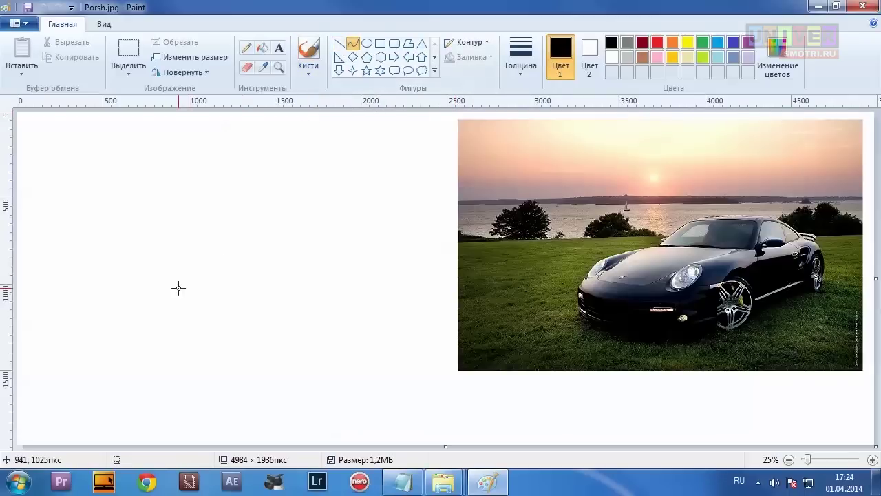
{"action": "left_click_drag", "start_coordinate": [144, 295], "coordinate": [401, 200]}
{"action": "mouse_move", "coordinate": [269, 255]}
{"action": "left_mouse_down"}
{"action": "mouse_move", "coordinate": [201, 215]}
{"action": "mouse_move", "coordinate": [299, 207]}
{"action": "mouse_move", "coordinate": [321, 262]}
{"action": "mouse_move", "coordinate": [518, 235]}
{"action": "mouse_move", "coordinate": [682, 274]}
{"action": "mouse_move", "coordinate": [687, 251]}
{"action": "mouse_move", "coordinate": [712, 439]}
{"action": "left_mouse_up"}
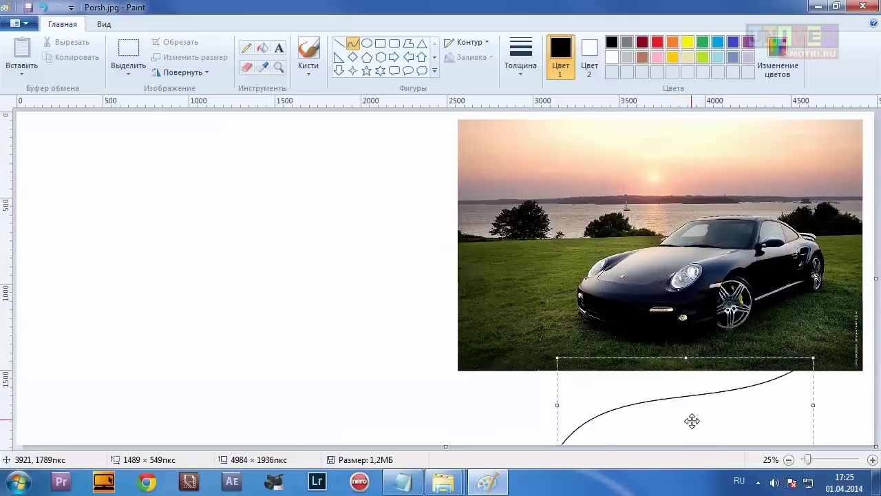
{"action": "mouse_move", "coordinate": [155, 300]}
{"action": "left_mouse_down"}
{"action": "mouse_move", "coordinate": [287, 230]}
{"action": "mouse_move", "coordinate": [359, 205]}
{"action": "mouse_move", "coordinate": [195, 260]}
{"action": "mouse_move", "coordinate": [171, 280]}
{"action": "mouse_move", "coordinate": [122, 261]}
{"action": "left_mouse_up"}
{"action": "mouse_move", "coordinate": [216, 273]}
{"action": "left_mouse_down"}
{"action": "mouse_move", "coordinate": [724, 241]}
{"action": "mouse_move", "coordinate": [615, 257]}
{"action": "mouse_move", "coordinate": [620, 273]}
{"action": "mouse_move", "coordinate": [607, 278]}
{"action": "mouse_move", "coordinate": [604, 266]}
{"action": "mouse_move", "coordinate": [488, 431]}
{"action": "mouse_move", "coordinate": [490, 451]}
{"action": "left_mouse_up"}
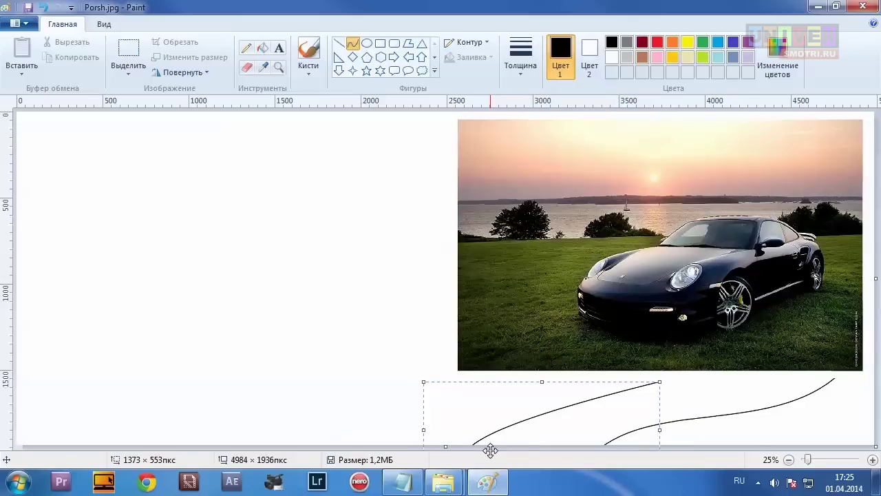
{"action": "left_click", "coordinate": [126, 47]}
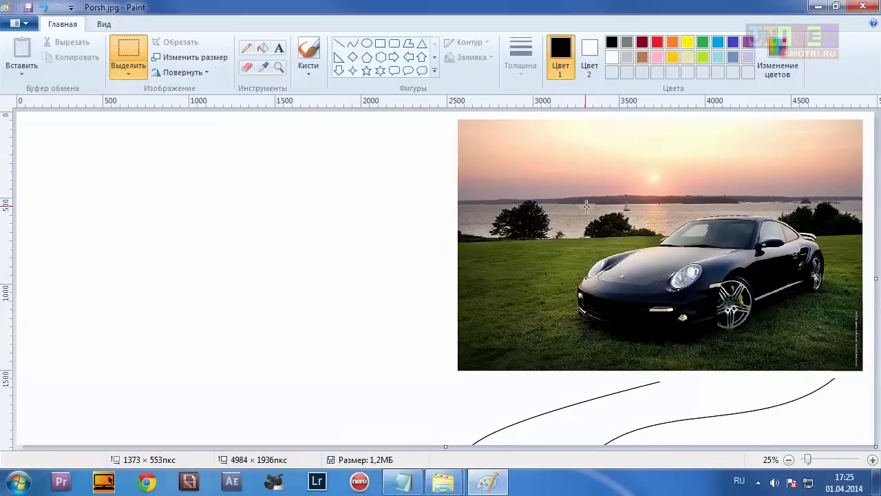
Copy the car region of the photo and paste it onto the blank left side.
{"action": "left_click_drag", "start_coordinate": [555, 204], "coordinate": [791, 328]}
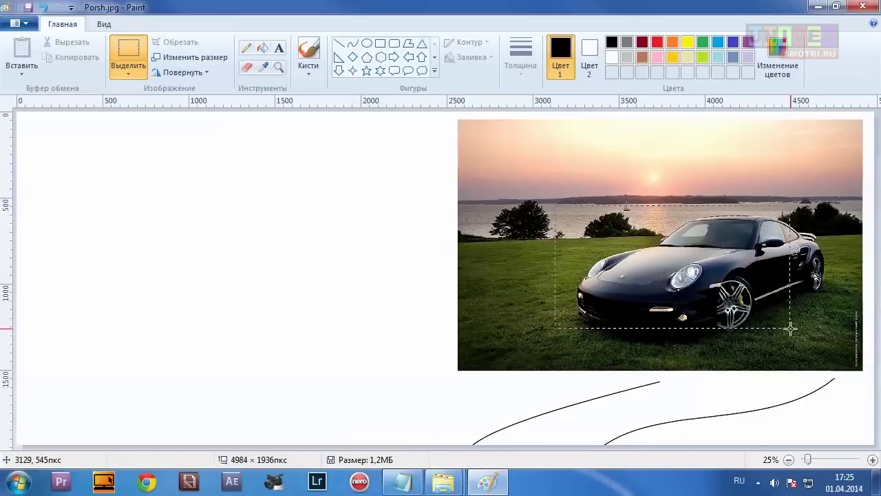
{"action": "left_click_drag", "start_coordinate": [791, 329], "coordinate": [834, 341]}
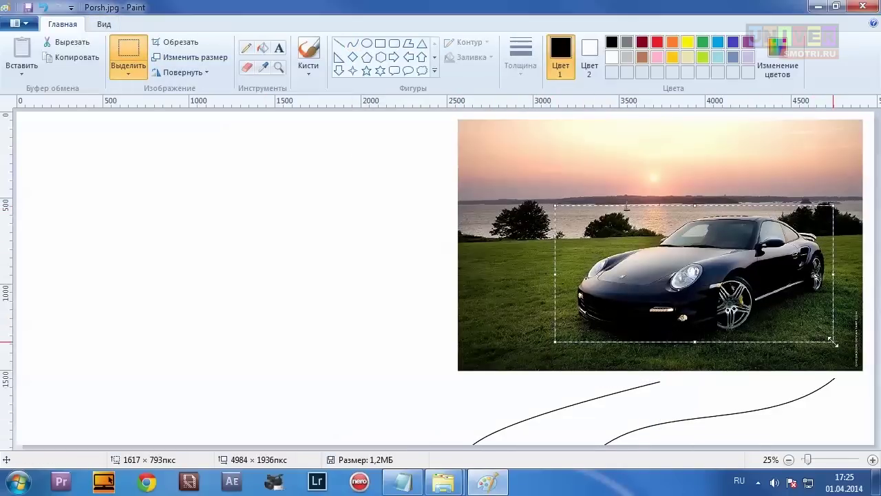
{"action": "key", "text": "ctrl+c"}
{"action": "key", "text": "ctrl+v"}
{"action": "left_click_drag", "start_coordinate": [173, 196], "coordinate": [257, 312]}
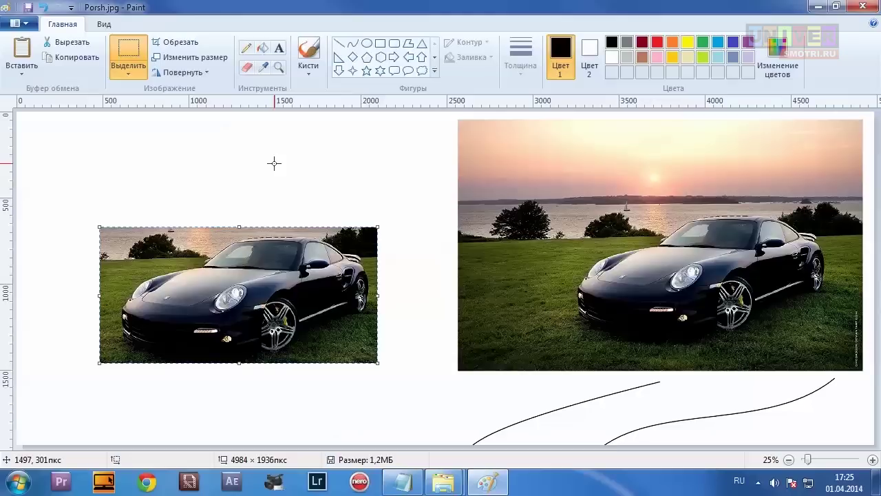
Free-form trace the pasted car body and delete it to white.
{"action": "left_click", "coordinate": [129, 67]}
{"action": "left_click", "coordinate": [172, 121]}
{"action": "mouse_move", "coordinate": [274, 346]}
{"action": "left_mouse_down"}
{"action": "mouse_move", "coordinate": [155, 277]}
{"action": "mouse_move", "coordinate": [354, 259]}
{"action": "left_mouse_up"}
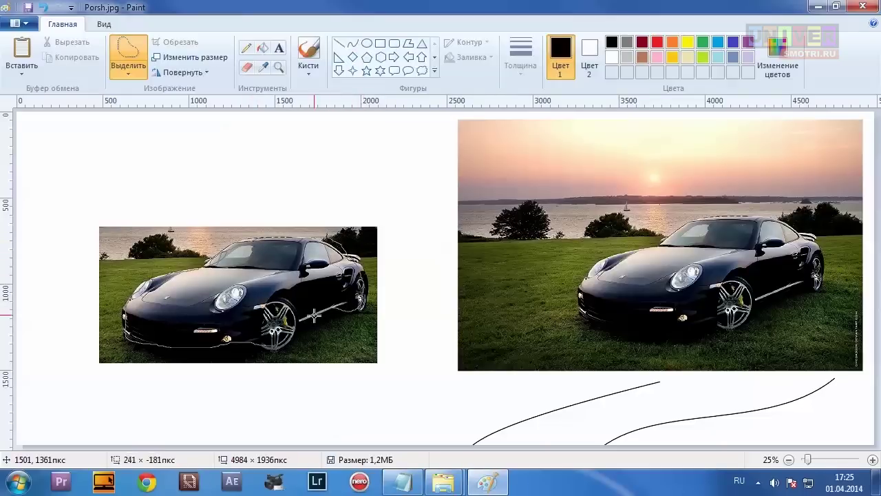
{"action": "mouse_move", "coordinate": [354, 259]}
{"action": "left_mouse_down"}
{"action": "mouse_move", "coordinate": [245, 342]}
{"action": "mouse_move", "coordinate": [150, 342]}
{"action": "left_mouse_up"}
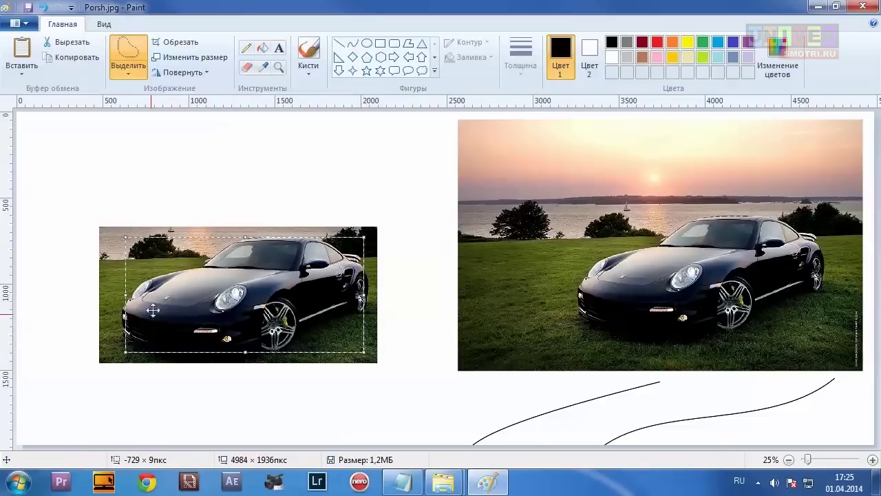
{"action": "key", "text": "Delete"}
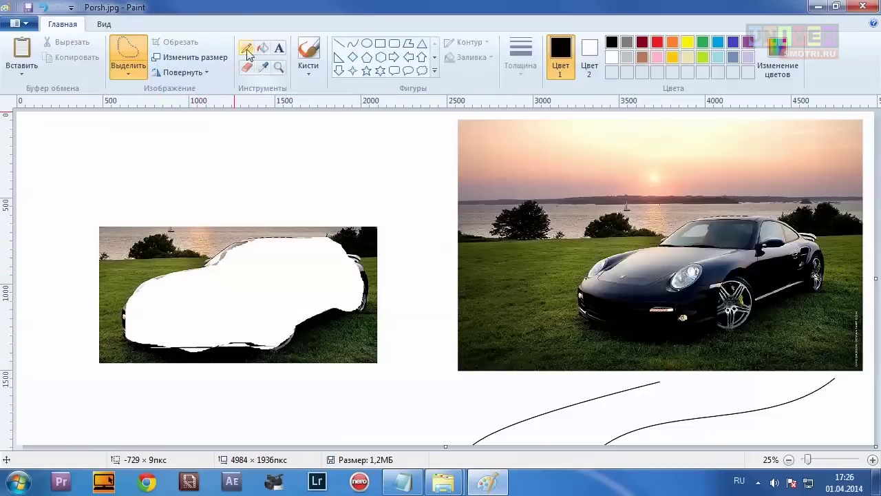
Draw two oval wheels on the whited-out car area.
{"action": "left_click", "coordinate": [367, 42]}
{"action": "mouse_move", "coordinate": [141, 288]}
{"action": "left_mouse_down"}
{"action": "mouse_move", "coordinate": [165, 314]}
{"action": "mouse_move", "coordinate": [145, 285]}
{"action": "mouse_move", "coordinate": [167, 303]}
{"action": "left_mouse_up"}
{"action": "left_click_drag", "start_coordinate": [222, 284], "coordinate": [246, 313]}
{"action": "left_click", "coordinate": [186, 320]}
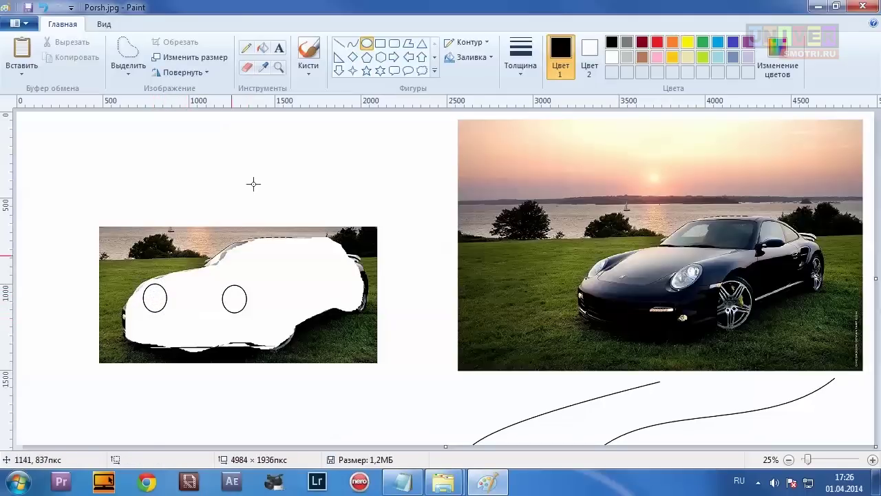
Sketch the car body with straight lines: underside, roof, windscreen and rear.
{"action": "left_click", "coordinate": [336, 47]}
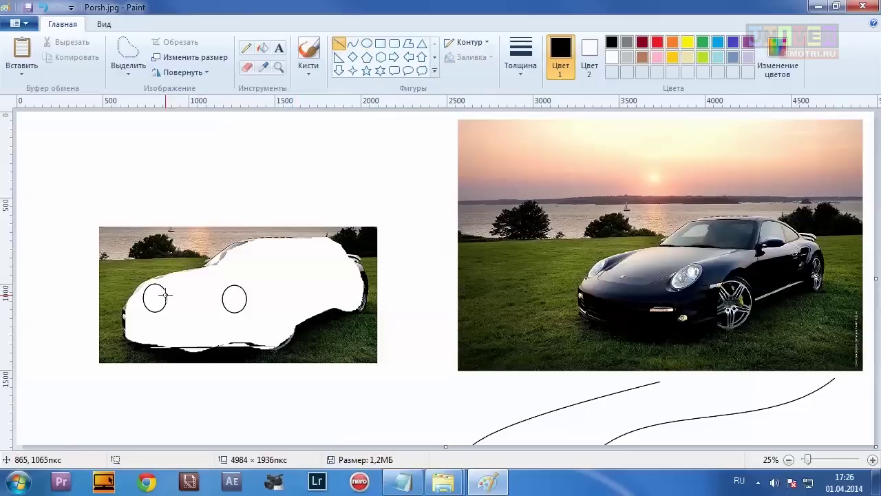
{"action": "left_click_drag", "start_coordinate": [166, 291], "coordinate": [225, 291]}
{"action": "mouse_move", "coordinate": [262, 267]}
{"action": "left_mouse_down"}
{"action": "mouse_move", "coordinate": [235, 285]}
{"action": "mouse_move", "coordinate": [147, 284]}
{"action": "left_mouse_up"}
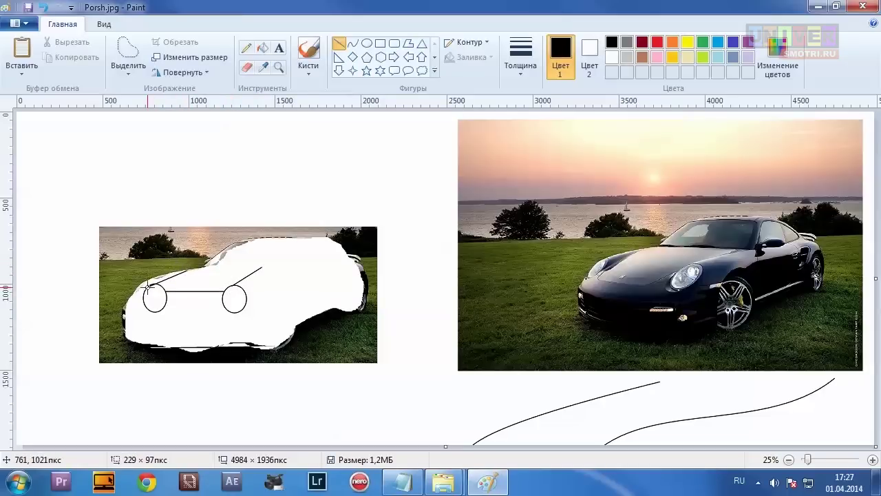
{"action": "left_click_drag", "start_coordinate": [260, 266], "coordinate": [182, 270]}
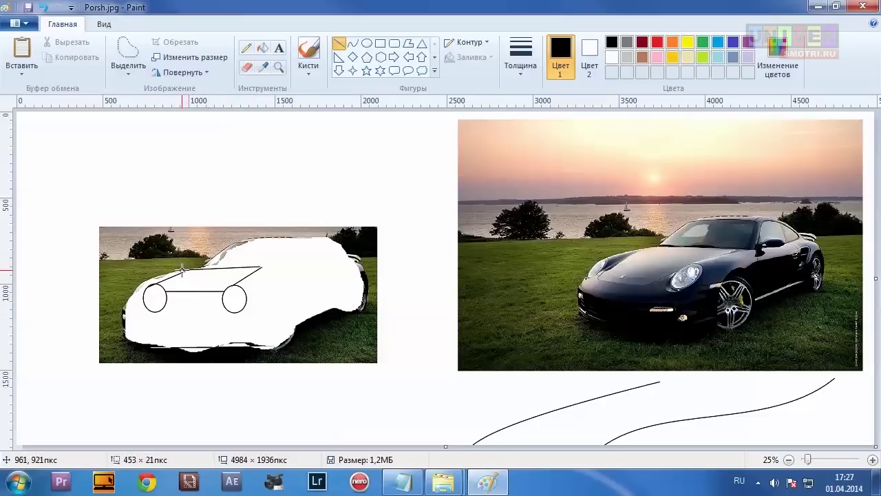
{"action": "left_click_drag", "start_coordinate": [287, 240], "coordinate": [263, 271]}
{"action": "left_click_drag", "start_coordinate": [351, 262], "coordinate": [262, 273]}
{"action": "left_click_drag", "start_coordinate": [318, 270], "coordinate": [332, 302]}
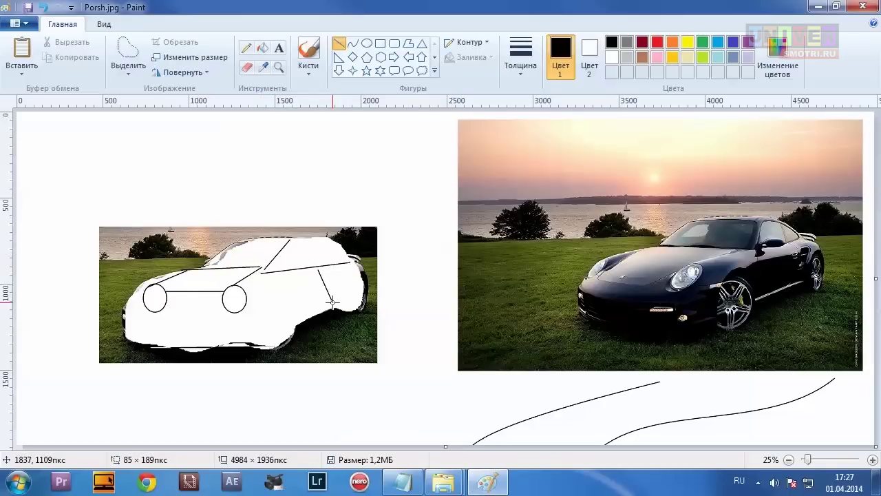
Try several callout shapes on the sketch, keeping only a rectangular callout.
{"action": "left_click", "coordinate": [395, 72]}
{"action": "left_click_drag", "start_coordinate": [253, 263], "coordinate": [293, 277]}
{"action": "key", "text": "ctrl+z"}
{"action": "left_click", "coordinate": [408, 71]}
{"action": "left_click_drag", "start_coordinate": [252, 257], "coordinate": [297, 281]}
{"action": "key", "text": "ctrl+z"}
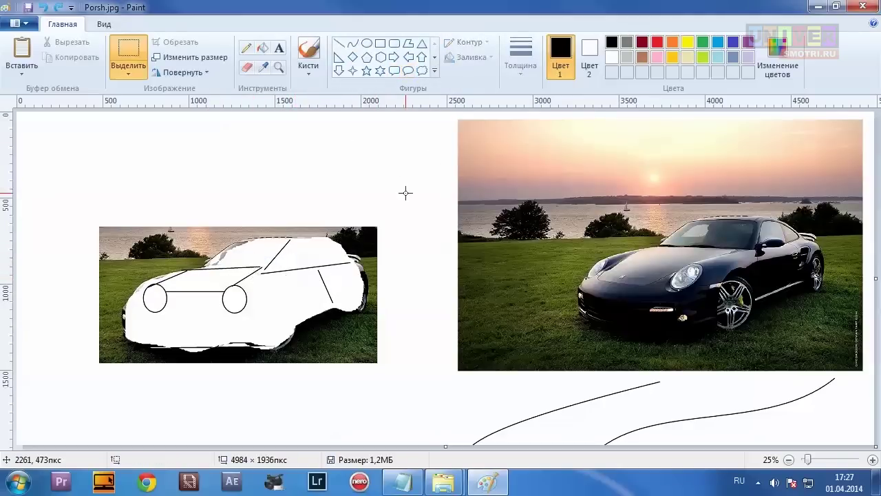
{"action": "left_click", "coordinate": [422, 70]}
{"action": "left_click_drag", "start_coordinate": [255, 255], "coordinate": [303, 281]}
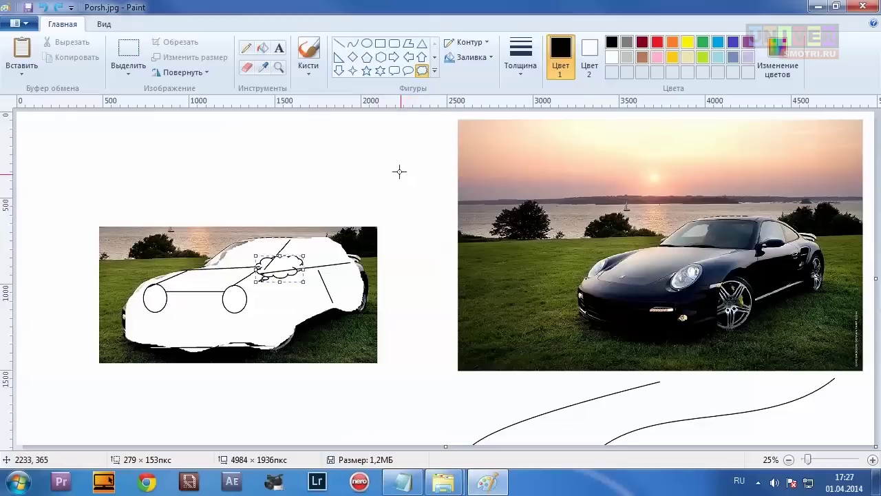
{"action": "key", "text": "ctrl+z"}
{"action": "left_click", "coordinate": [392, 71]}
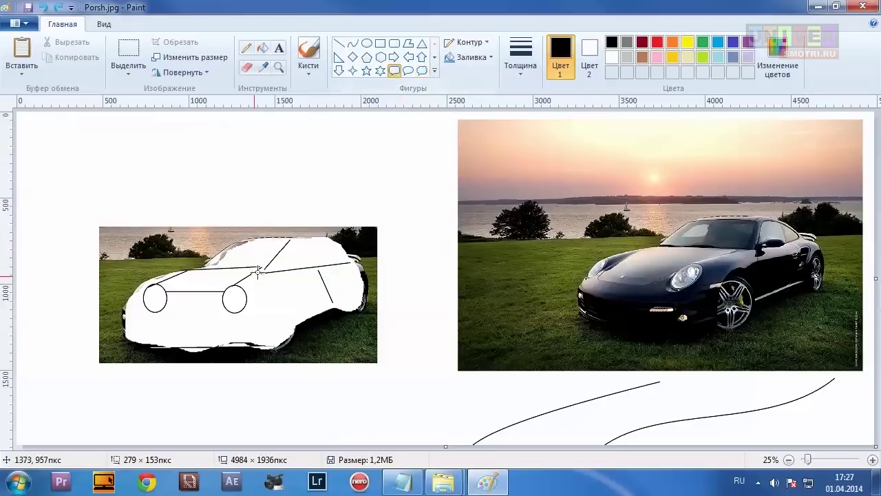
{"action": "left_click_drag", "start_coordinate": [255, 258], "coordinate": [296, 276]}
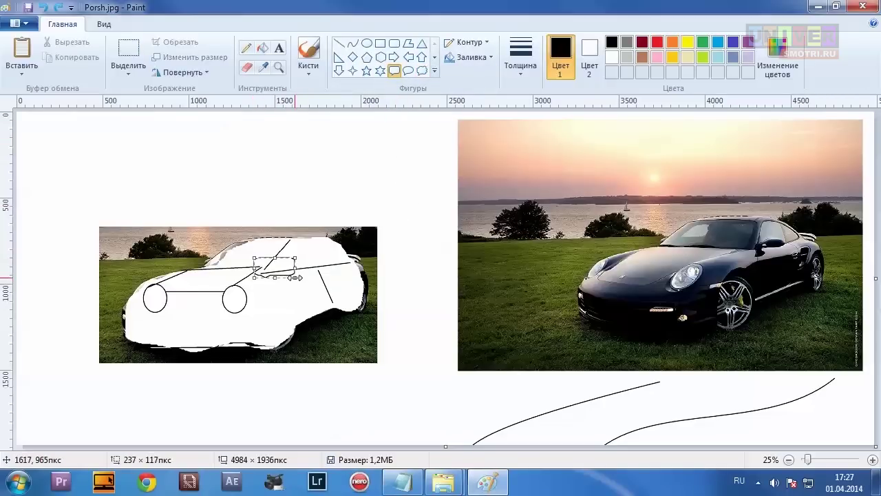
{"action": "left_click", "coordinate": [317, 267]}
Add a rounded rectangle on the side of the car sketch.
{"action": "left_click", "coordinate": [394, 43]}
{"action": "left_click_drag", "start_coordinate": [266, 280], "coordinate": [333, 311]}
{"action": "left_click", "coordinate": [366, 294]}
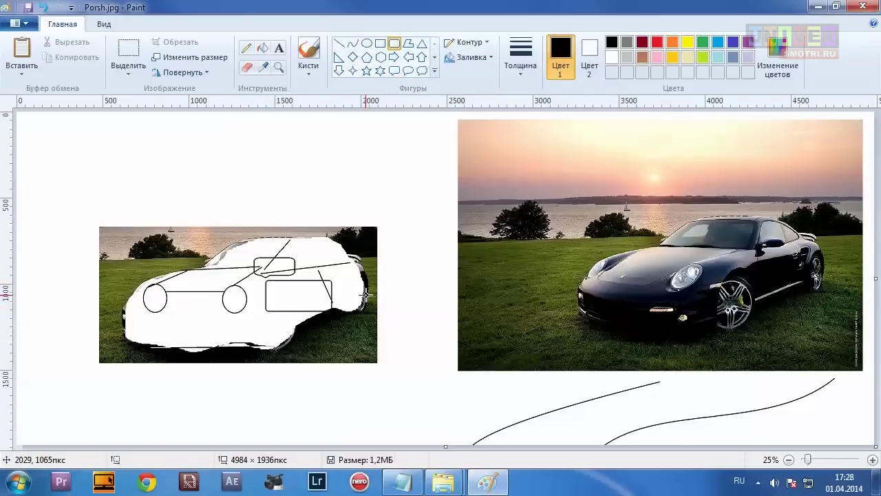
Copy the photo's front wheel with free-form selection and paste it mid-body on the sketch.
{"action": "left_click", "coordinate": [143, 80]}
{"action": "left_click", "coordinate": [165, 100]}
{"action": "mouse_move", "coordinate": [732, 332]}
{"action": "left_mouse_down"}
{"action": "mouse_move", "coordinate": [751, 322]}
{"action": "mouse_move", "coordinate": [730, 334]}
{"action": "left_mouse_up"}
{"action": "key", "text": "ctrl+c"}
{"action": "key", "text": "ctrl+v"}
{"action": "mouse_move", "coordinate": [37, 138]}
{"action": "left_mouse_down"}
{"action": "mouse_move", "coordinate": [82, 193]}
{"action": "mouse_move", "coordinate": [274, 325]}
{"action": "left_mouse_up"}
Paste a second, smaller wheel copy at the sketch's rear.
{"action": "key", "text": "ctrl+v"}
{"action": "left_click_drag", "start_coordinate": [37, 138], "coordinate": [360, 282]}
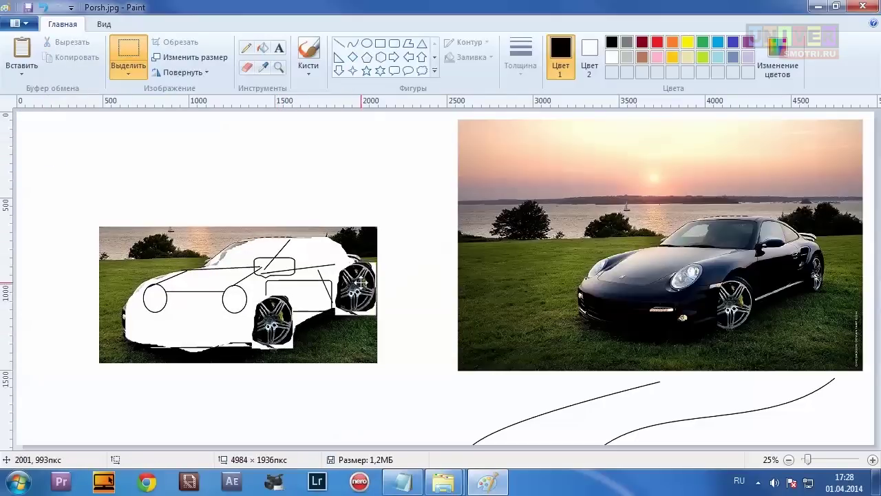
{"action": "left_click_drag", "start_coordinate": [377, 315], "coordinate": [358, 303]}
{"action": "left_click", "coordinate": [403, 267]}
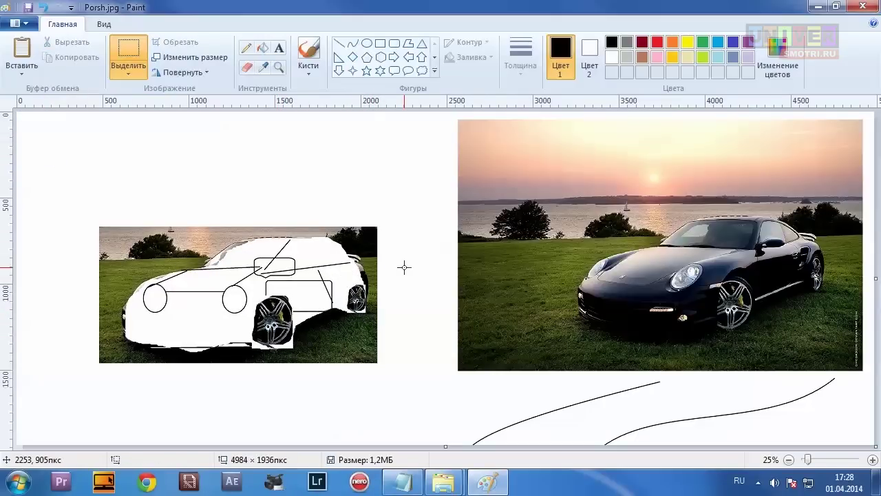
{"action": "left_click", "coordinate": [262, 67]}
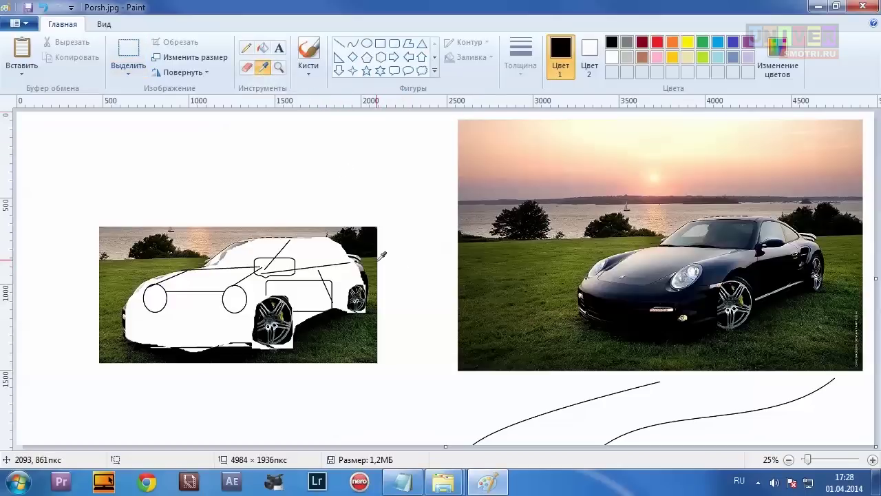
Sample olive green from the grass and airbrush thick speckles along the sketch picture's right and bottom edges.
{"action": "left_click", "coordinate": [376, 260]}
{"action": "left_click", "coordinate": [308, 69]}
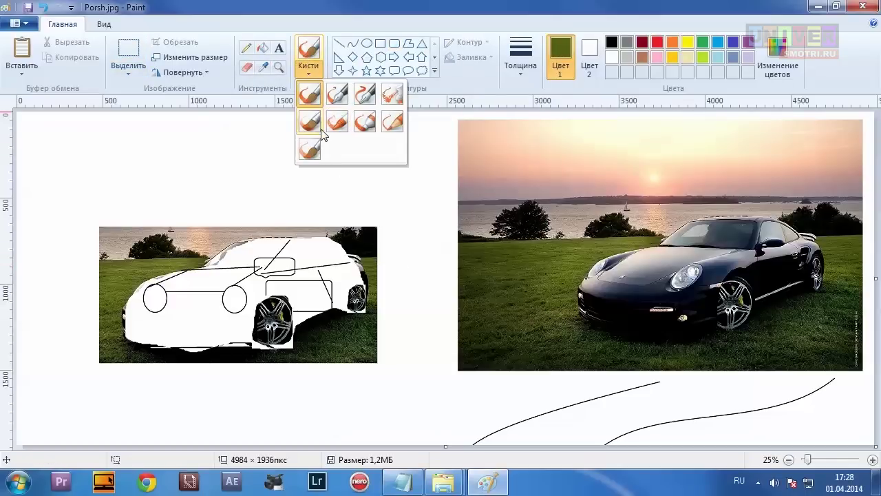
{"action": "left_click", "coordinate": [392, 94]}
{"action": "left_click", "coordinate": [519, 55]}
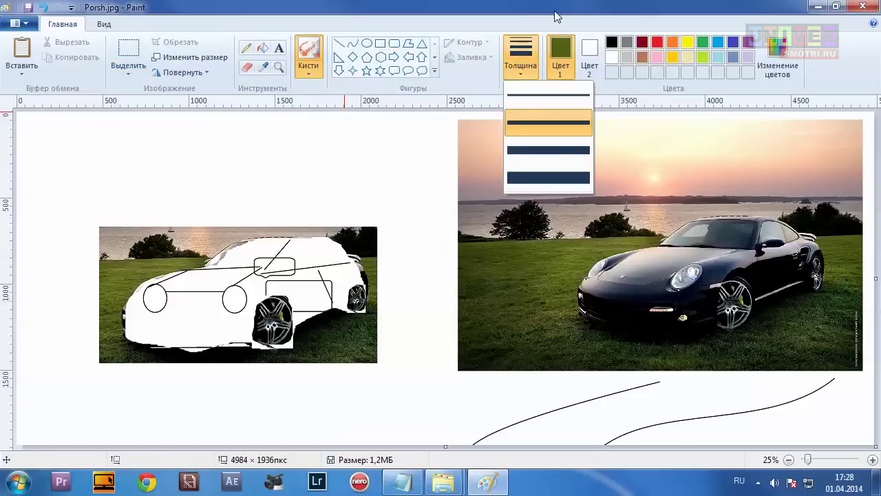
{"action": "left_click", "coordinate": [559, 153]}
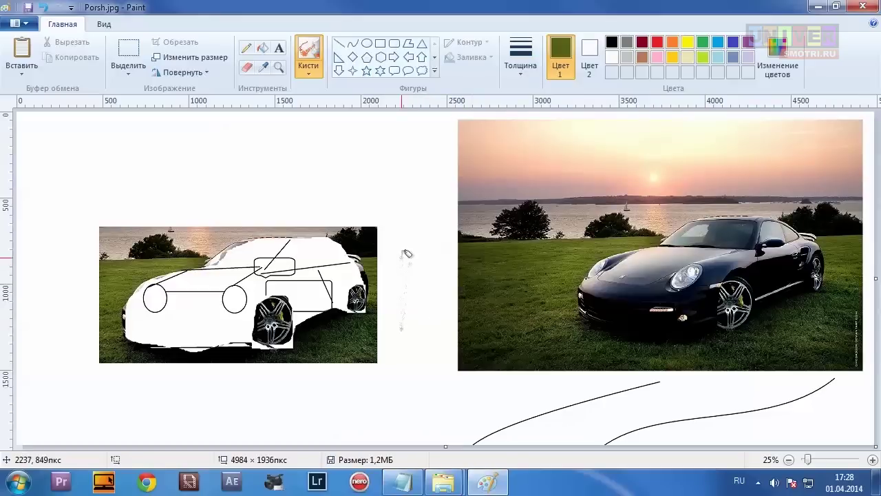
{"action": "left_click_drag", "start_coordinate": [436, 293], "coordinate": [427, 387]}
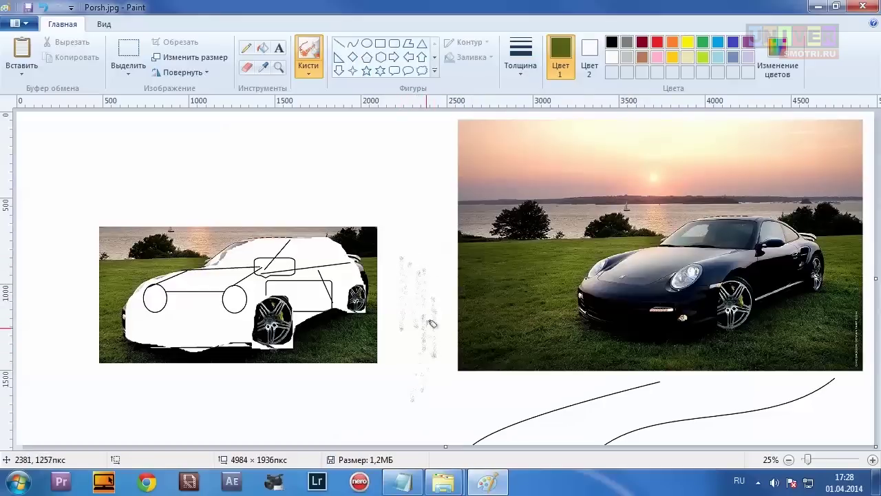
{"action": "left_click_drag", "start_coordinate": [257, 414], "coordinate": [320, 397]}
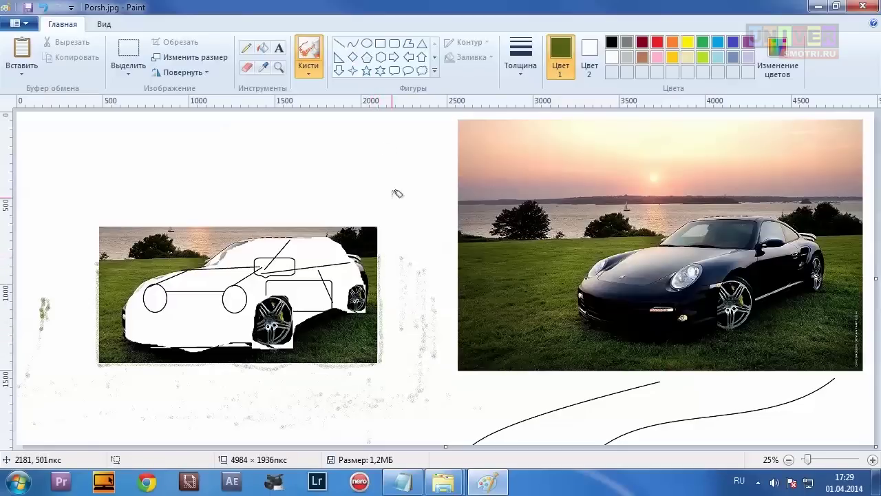
Sample the sky's peach colour and copy a square of sunset sky from the photo.
{"action": "left_click", "coordinate": [265, 68]}
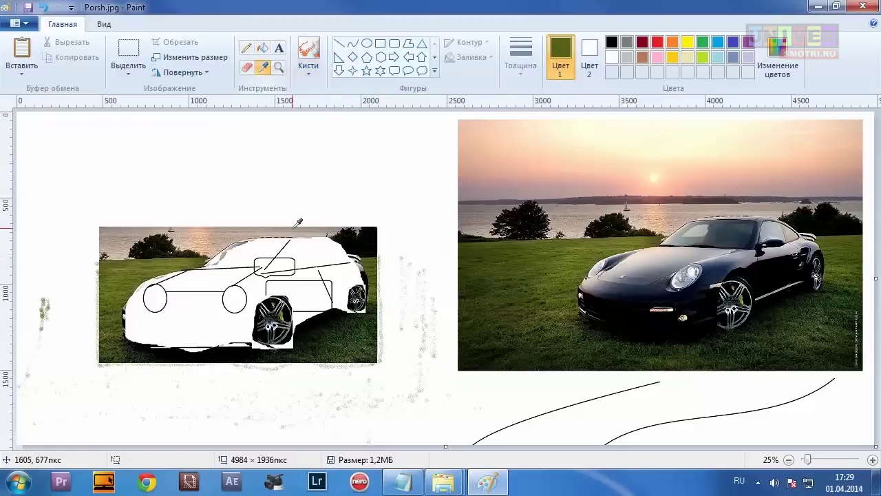
{"action": "left_click", "coordinate": [473, 169]}
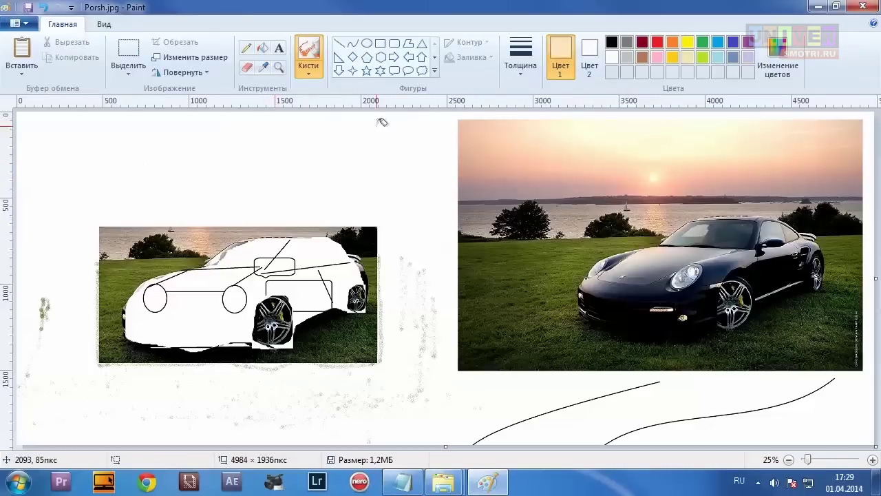
{"action": "left_click", "coordinate": [128, 52]}
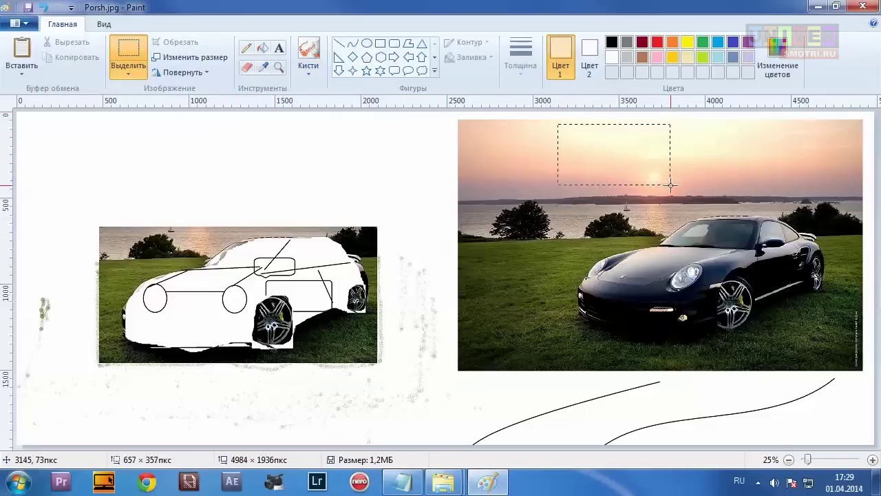
{"action": "left_click_drag", "start_coordinate": [636, 160], "coordinate": [670, 194]}
{"action": "key", "text": "ctrl+c"}
Paste the sky copies in a row along the top of the canvas.
{"action": "key", "text": "ctrl+v"}
{"action": "left_click_drag", "start_coordinate": [89, 152], "coordinate": [206, 165]}
{"action": "key", "text": "ctrl+v"}
{"action": "mouse_move", "coordinate": [98, 140]}
{"action": "left_mouse_down"}
{"action": "mouse_move", "coordinate": [354, 165]}
{"action": "mouse_move", "coordinate": [299, 159]}
{"action": "mouse_move", "coordinate": [393, 165]}
{"action": "mouse_move", "coordinate": [402, 154]}
{"action": "left_mouse_up"}
{"action": "key", "text": "ctrl+v"}
{"action": "left_click", "coordinate": [317, 55]}
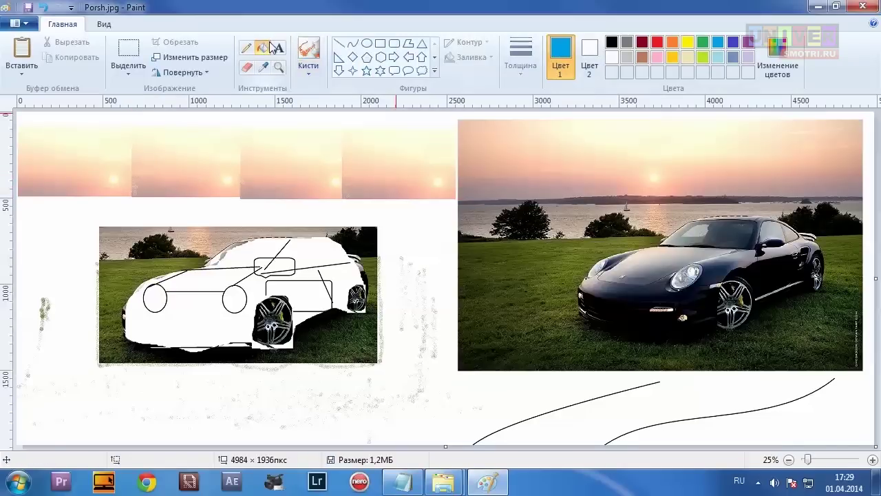
Fill the white background blue and spray white speckles below the sunset strip.
{"action": "left_click", "coordinate": [451, 214]}
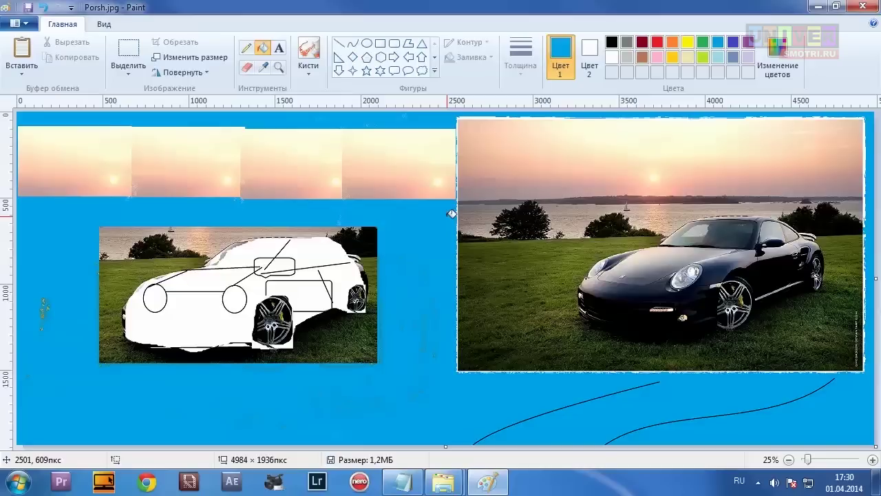
{"action": "left_click", "coordinate": [611, 57]}
{"action": "left_click", "coordinate": [309, 55]}
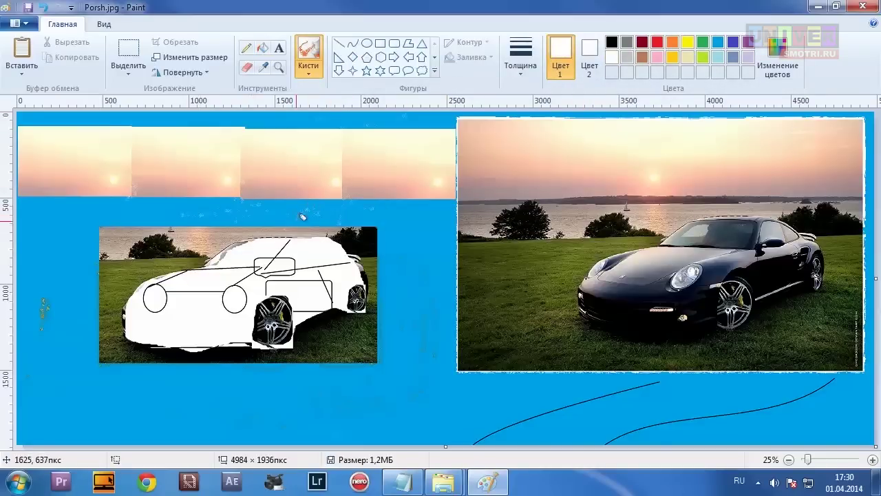
{"action": "left_click_drag", "start_coordinate": [336, 196], "coordinate": [335, 220]}
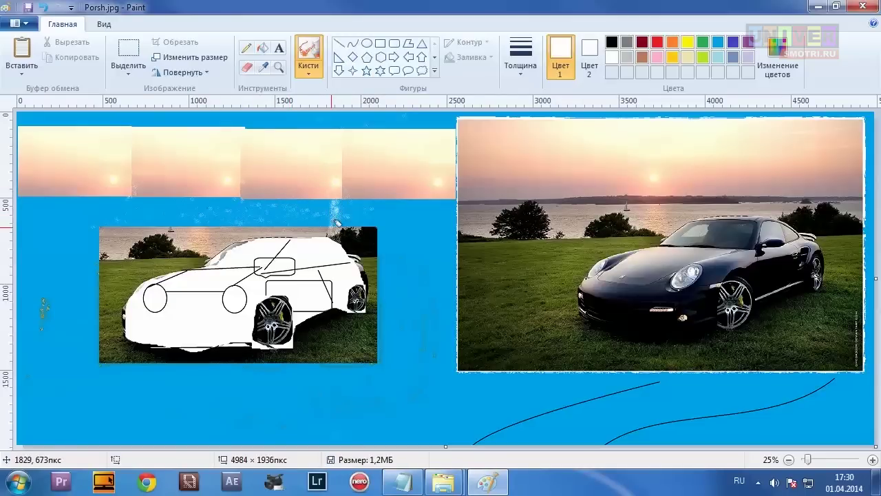
Draw four black cloud callouts above and around the car sketch.
{"action": "left_click", "coordinate": [612, 42]}
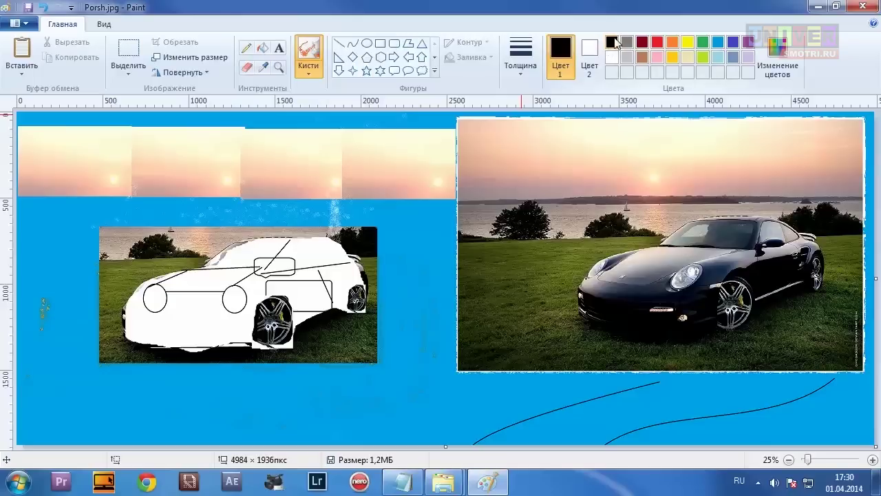
{"action": "left_click", "coordinate": [423, 72]}
{"action": "left_click_drag", "start_coordinate": [63, 204], "coordinate": [128, 260]}
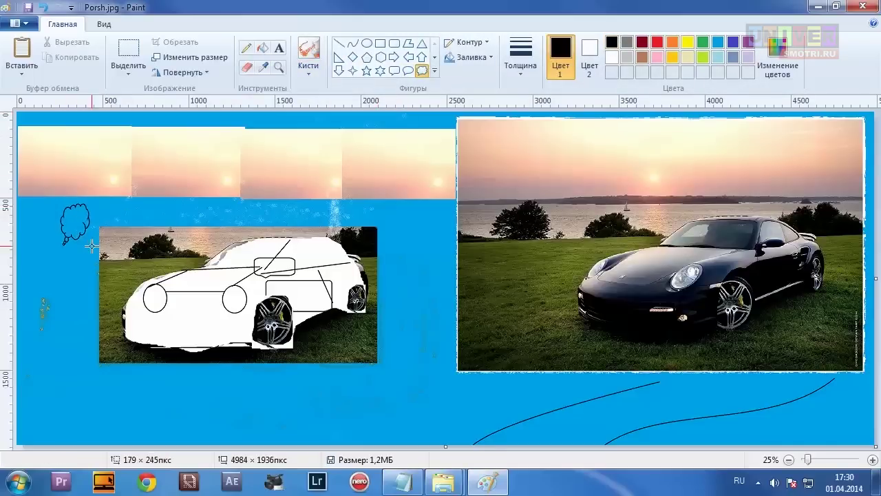
{"action": "left_click_drag", "start_coordinate": [355, 200], "coordinate": [405, 252]}
{"action": "left_click_drag", "start_coordinate": [139, 204], "coordinate": [178, 239]}
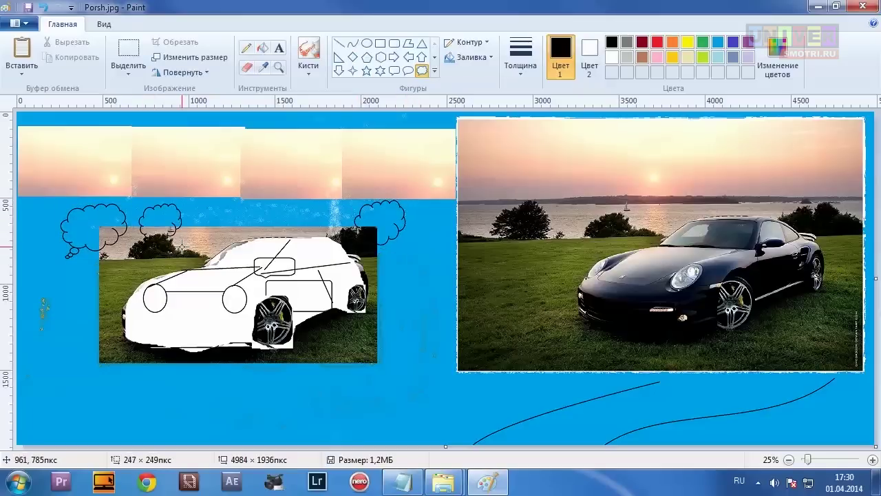
{"action": "left_click_drag", "start_coordinate": [47, 222], "coordinate": [81, 258]}
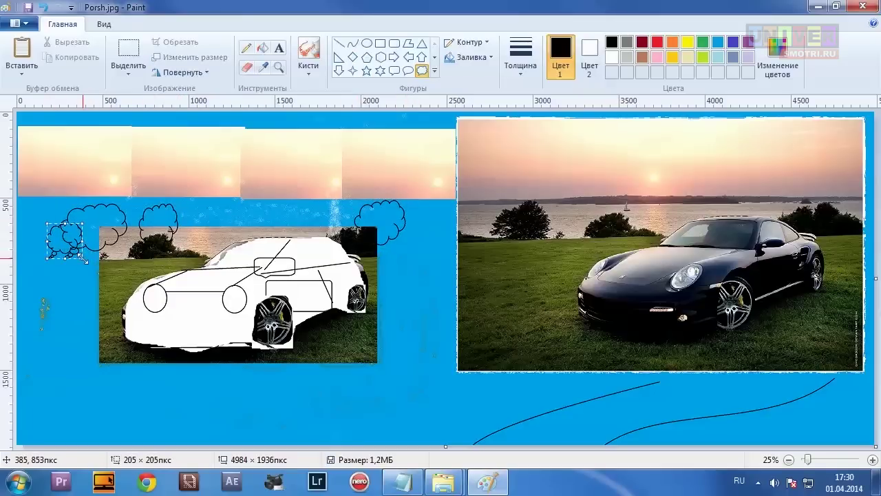
Add black clouds in the sunset strip and beside the sketch, plus a white cloud on the grass.
{"action": "left_click_drag", "start_coordinate": [164, 135], "coordinate": [299, 177]}
{"action": "left_click_drag", "start_coordinate": [270, 121], "coordinate": [337, 160]}
{"action": "left_click_drag", "start_coordinate": [361, 249], "coordinate": [411, 277]}
{"action": "left_click_drag", "start_coordinate": [347, 224], "coordinate": [393, 262]}
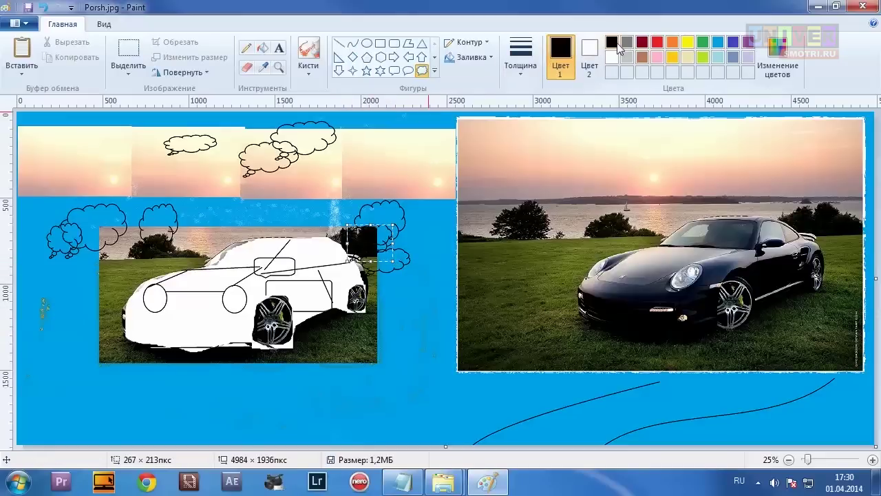
{"action": "left_click", "coordinate": [611, 56]}
{"action": "mouse_move", "coordinate": [328, 321]}
{"action": "left_mouse_down"}
{"action": "mouse_move", "coordinate": [363, 344]}
{"action": "mouse_move", "coordinate": [391, 339]}
{"action": "left_mouse_up"}
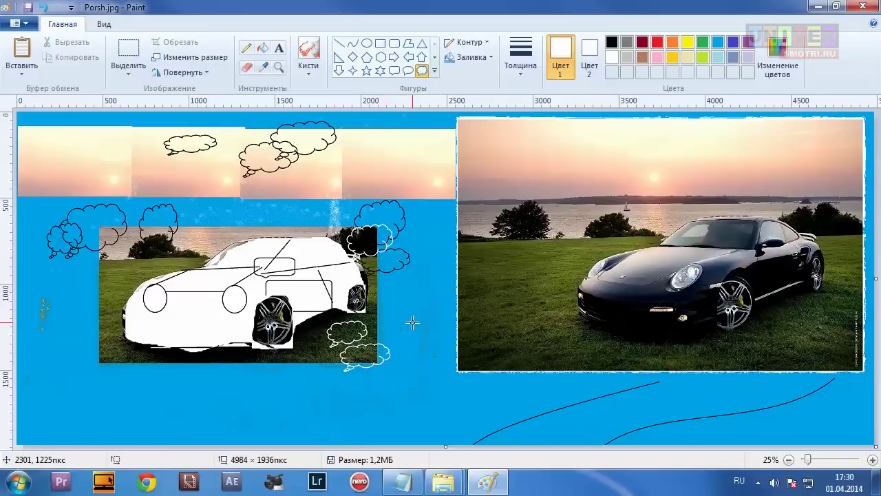
{"action": "left_click", "coordinate": [611, 43]}
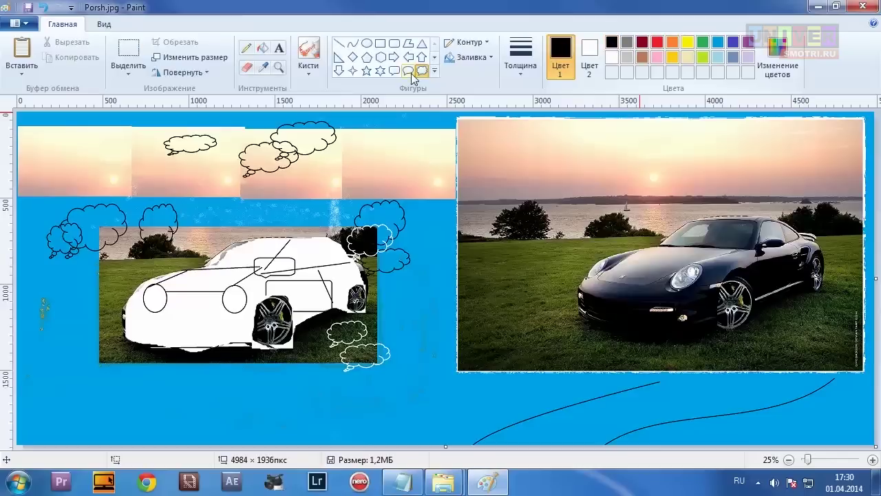
Zoom in to full size to inspect the car sketch, then zoom back out.
{"action": "left_click", "coordinate": [247, 48]}
{"action": "left_click", "coordinate": [104, 24]}
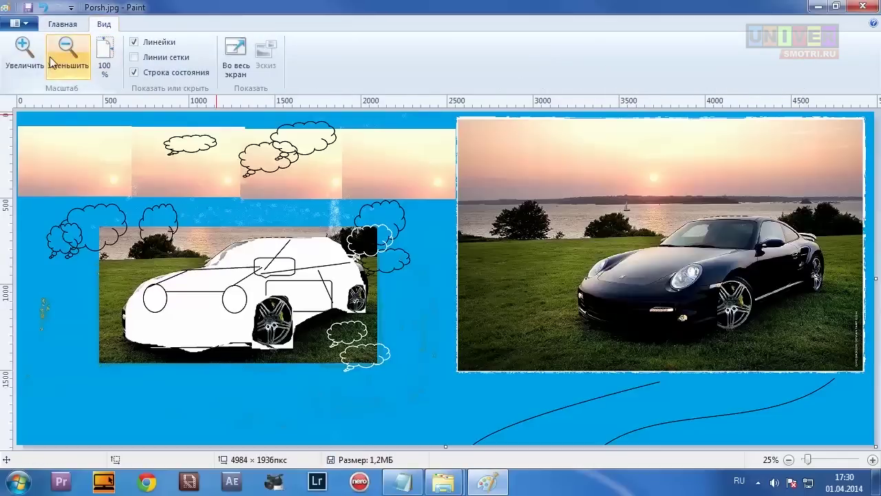
{"action": "left_click", "coordinate": [27, 55]}
{"action": "left_click", "coordinate": [30, 62]}
{"action": "scroll", "coordinate": [562, 365], "scroll_direction": "down", "scroll_amount": 3}
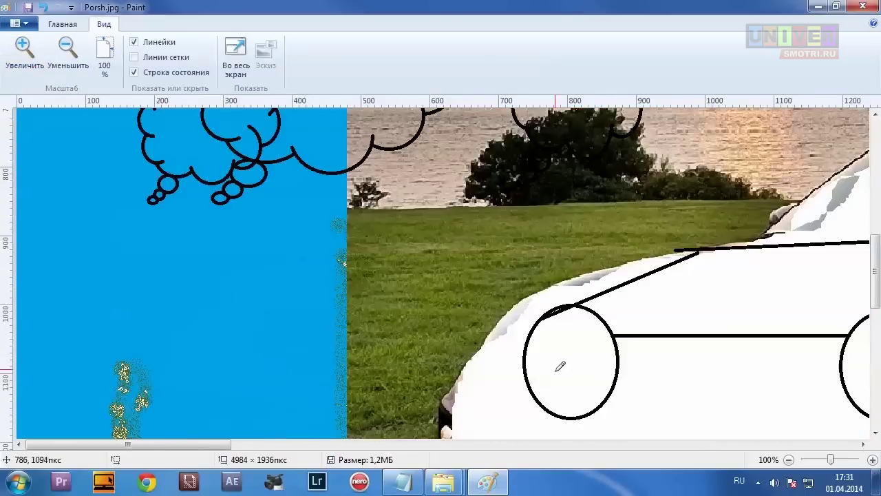
{"action": "scroll", "coordinate": [616, 362], "scroll_direction": "down", "scroll_amount": 1}
{"action": "left_click_drag", "start_coordinate": [203, 444], "coordinate": [326, 456]}
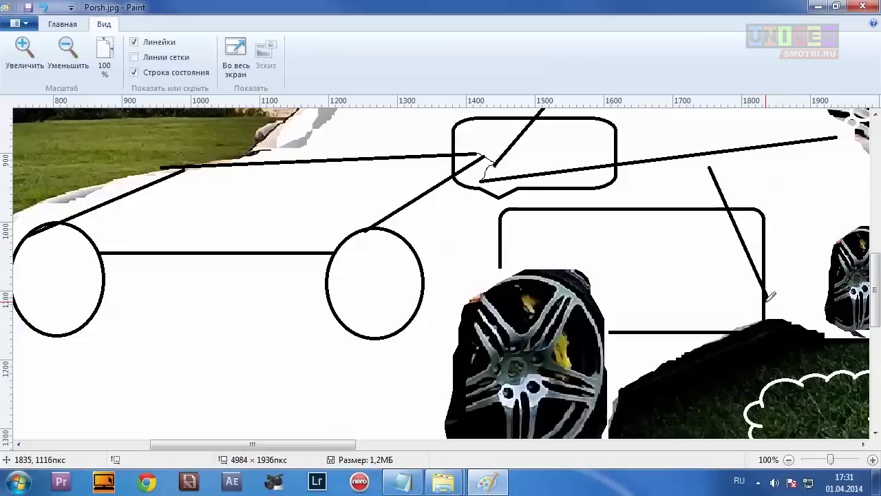
{"action": "scroll", "coordinate": [771, 295], "scroll_direction": "up", "scroll_amount": 3}
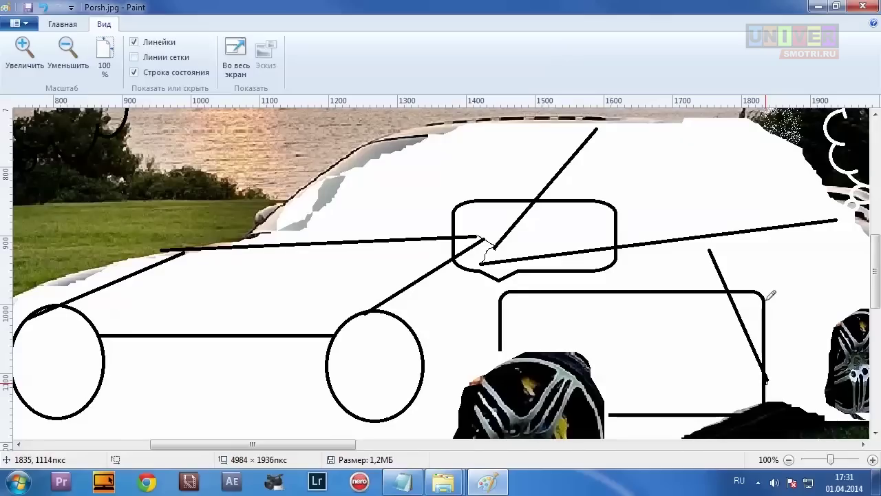
{"action": "left_click", "coordinate": [63, 58]}
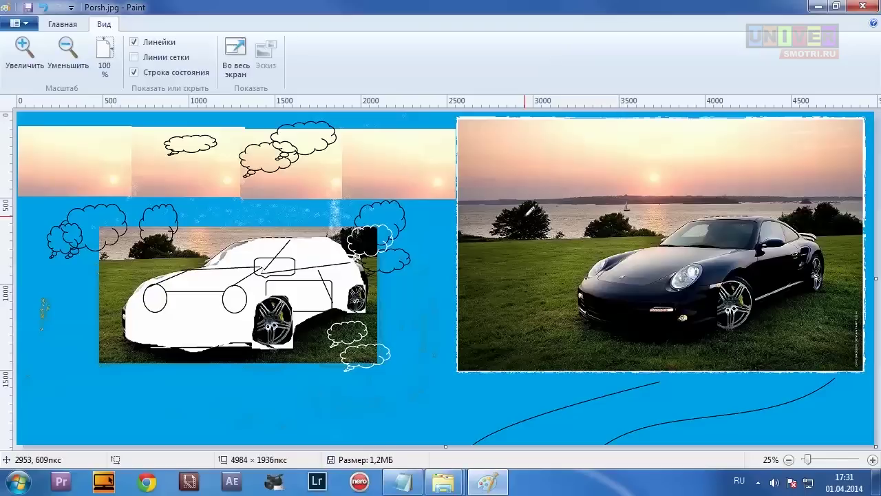
Return to the Home tools and select the Text (A) tool for labelling the collage.
{"action": "left_click", "coordinate": [62, 24]}
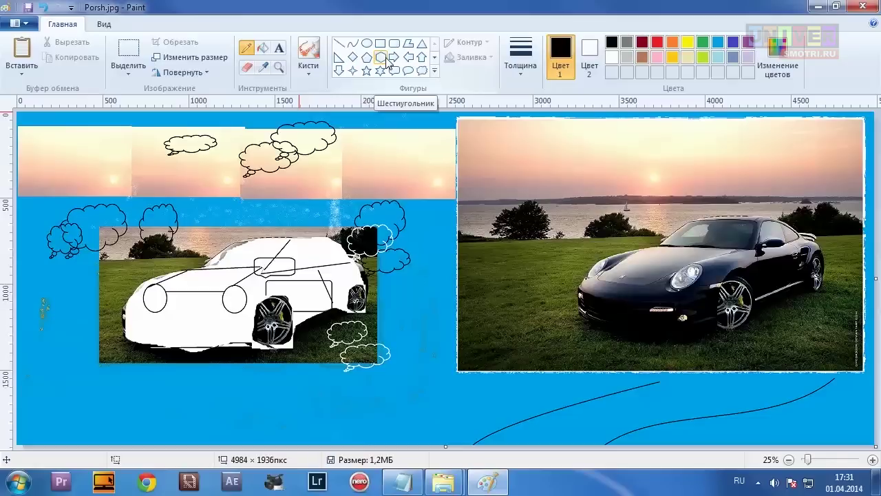
{"action": "left_click", "coordinate": [280, 50]}
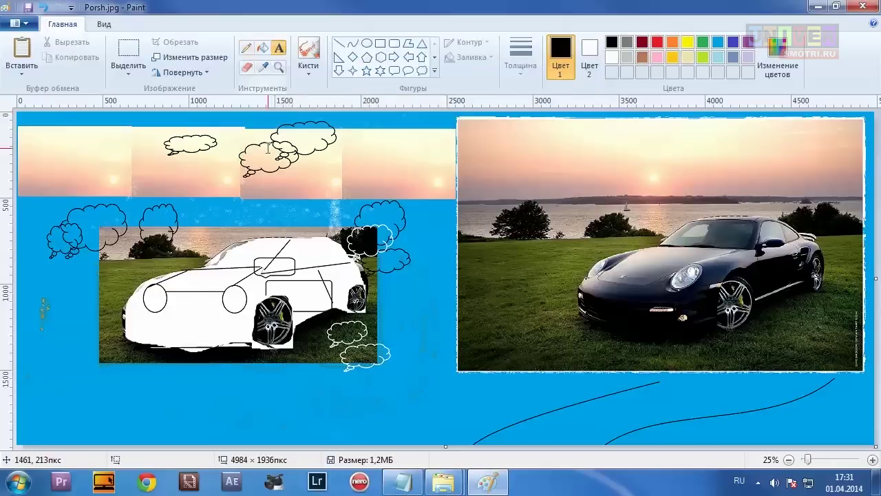